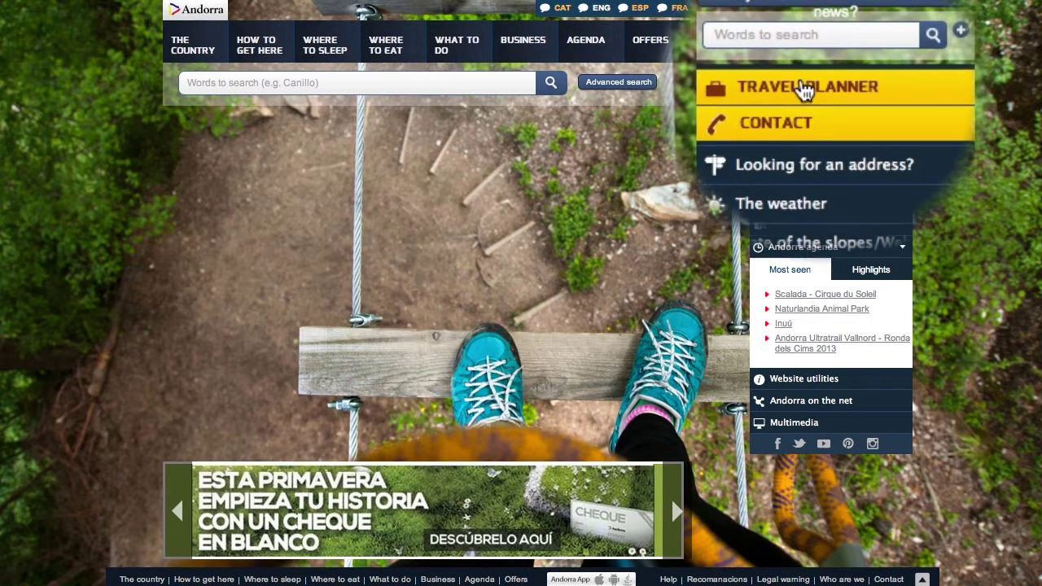
Step: Create a new travel plan named 'New plan' in the Travel Planner
{"action": "left_click", "coordinate": [810, 88]}
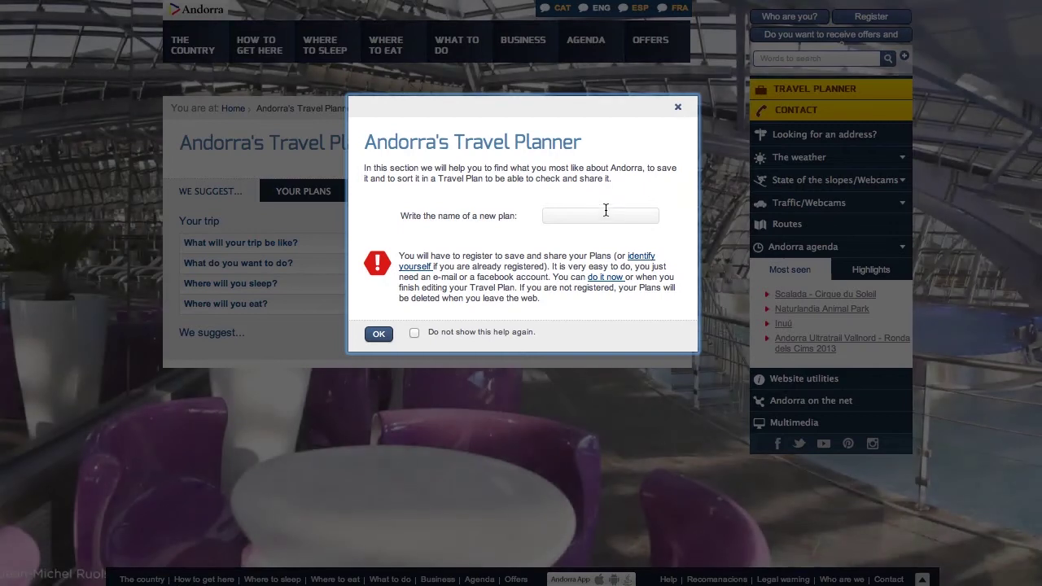
{"action": "left_click", "coordinate": [605, 215]}
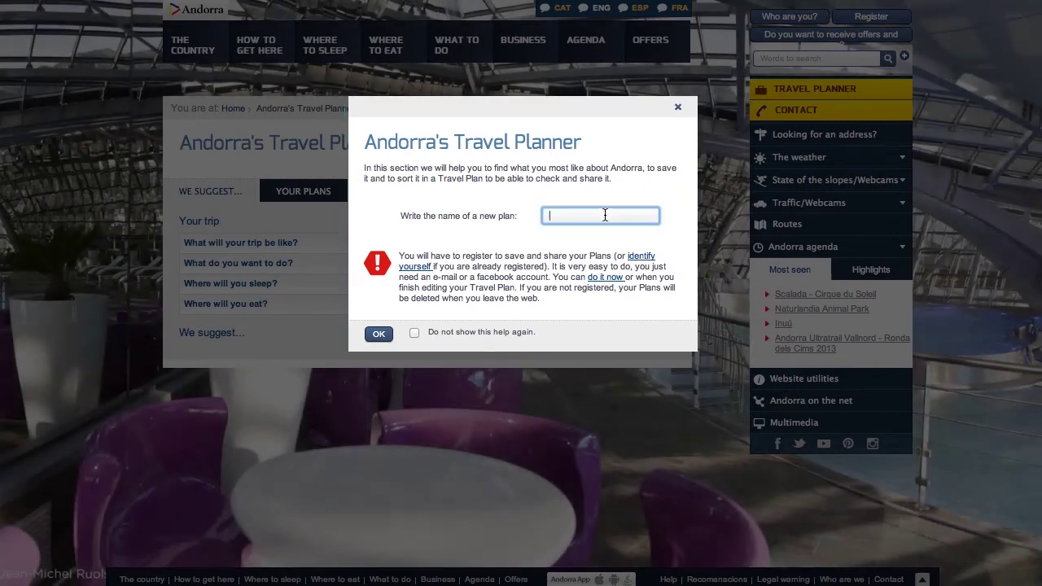
{"action": "type", "text": "New plan"}
{"action": "left_click", "coordinate": [380, 334]}
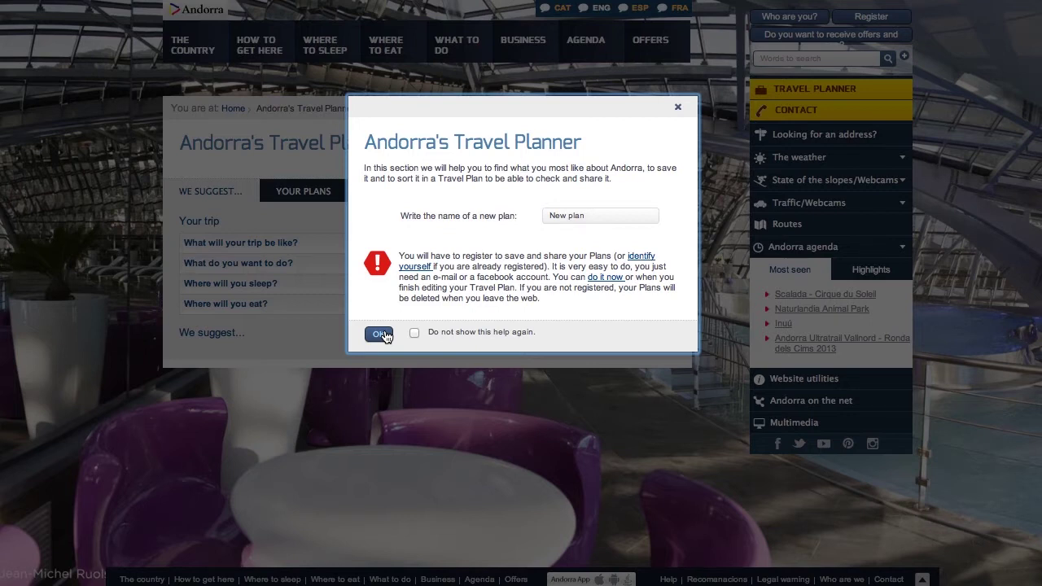
{"action": "left_click", "coordinate": [380, 334]}
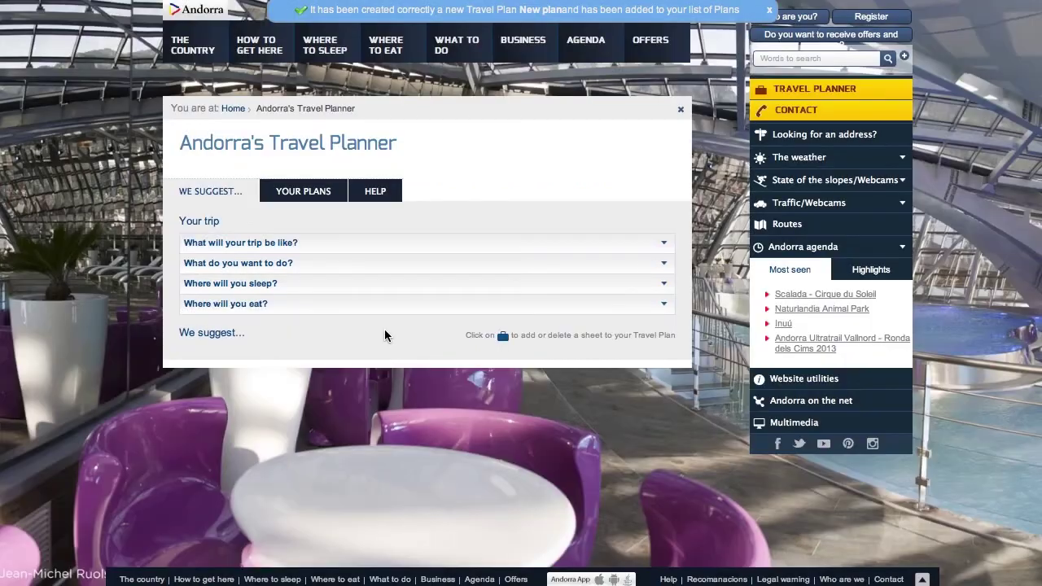
{"action": "left_click", "coordinate": [254, 245]}
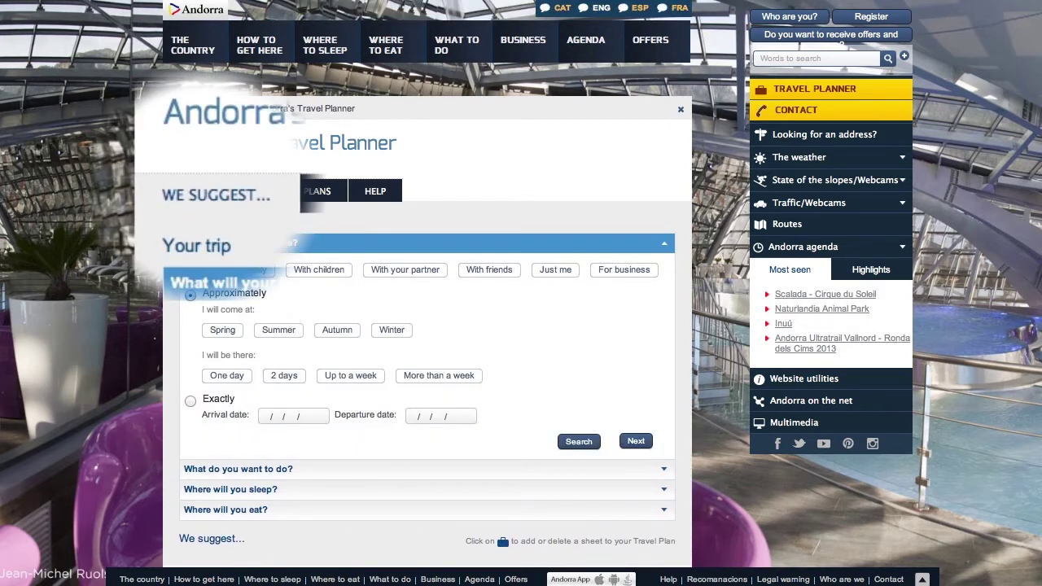
Step: Go through the what-to-do, where-to-sleep and where-to-eat questions, then search for suggestions
{"action": "left_click", "coordinate": [635, 441]}
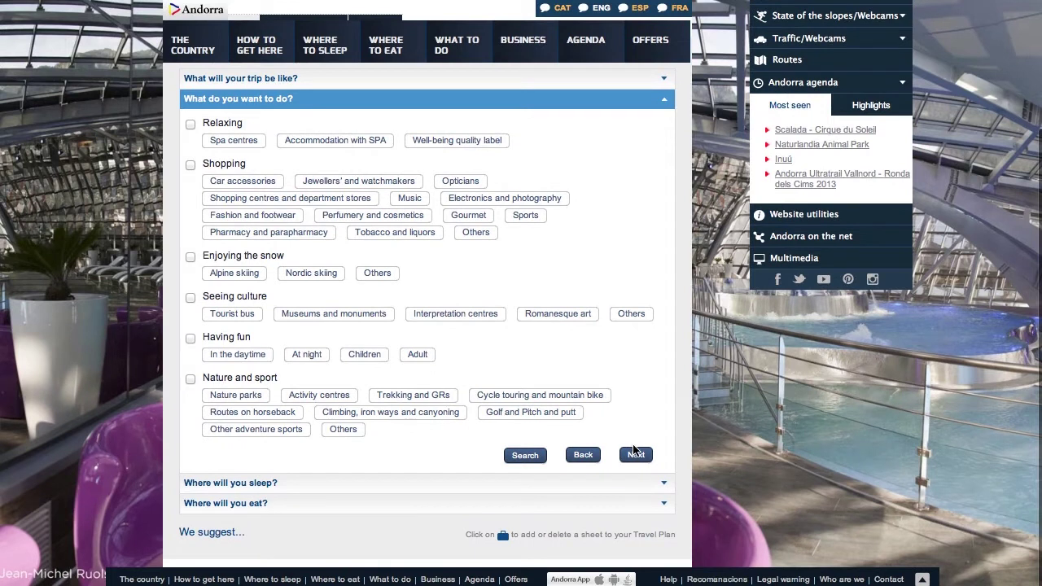
{"action": "left_click", "coordinate": [635, 456]}
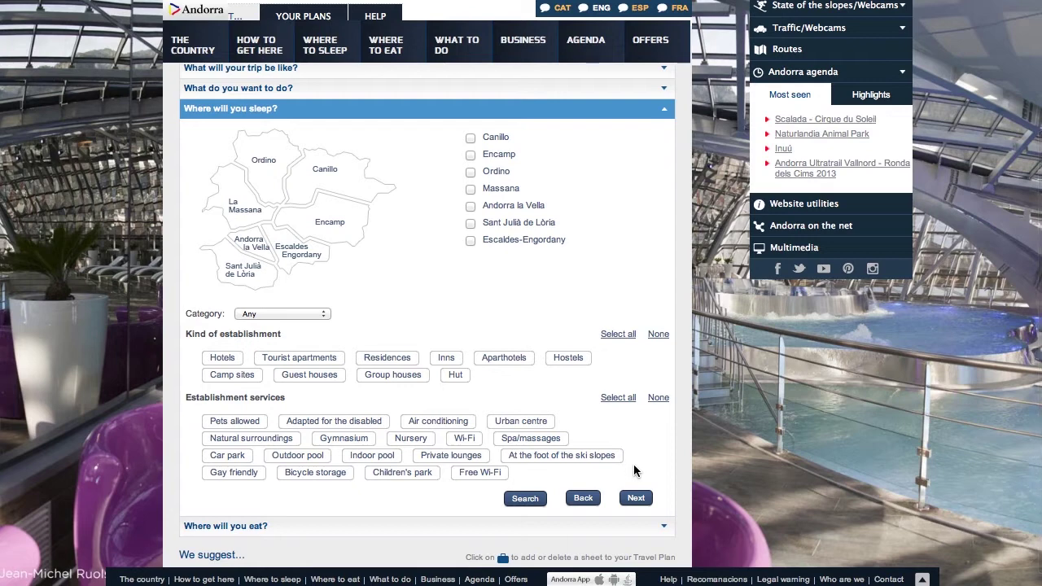
{"action": "left_click", "coordinate": [636, 498]}
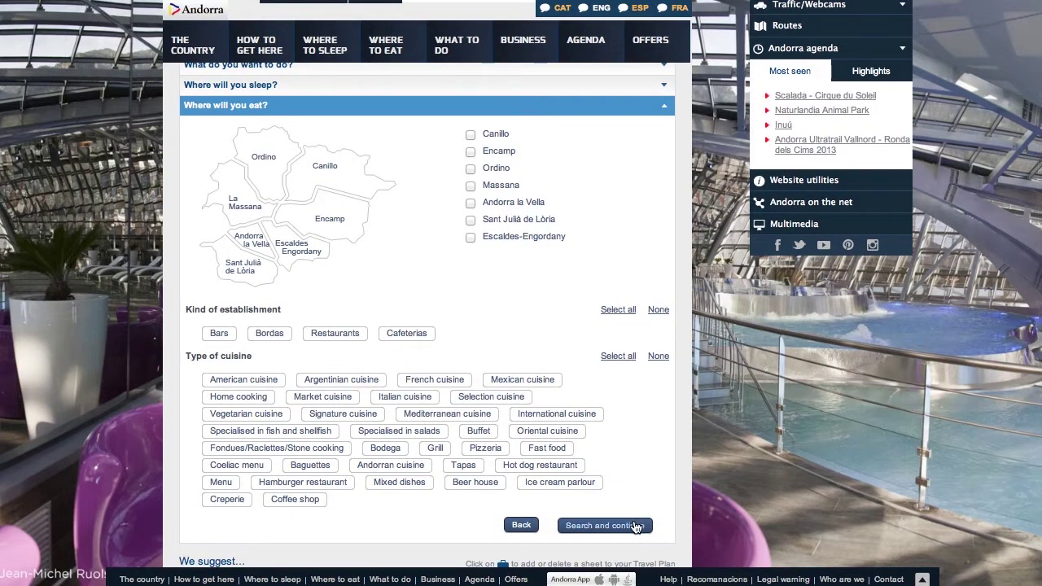
{"action": "left_click", "coordinate": [636, 527]}
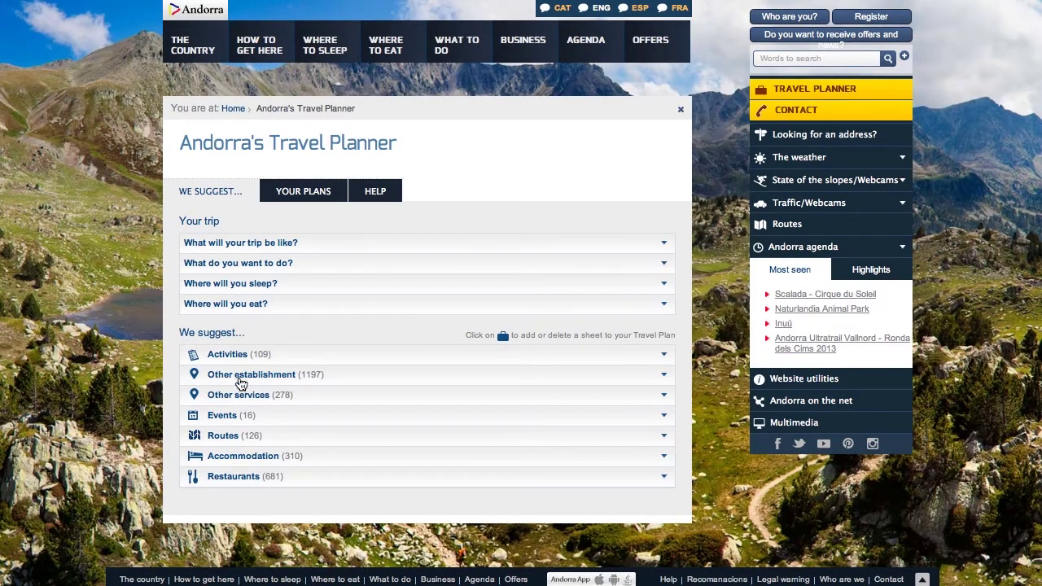
Step: Expand the suggested Activities and scroll through the results
{"action": "left_click", "coordinate": [232, 356]}
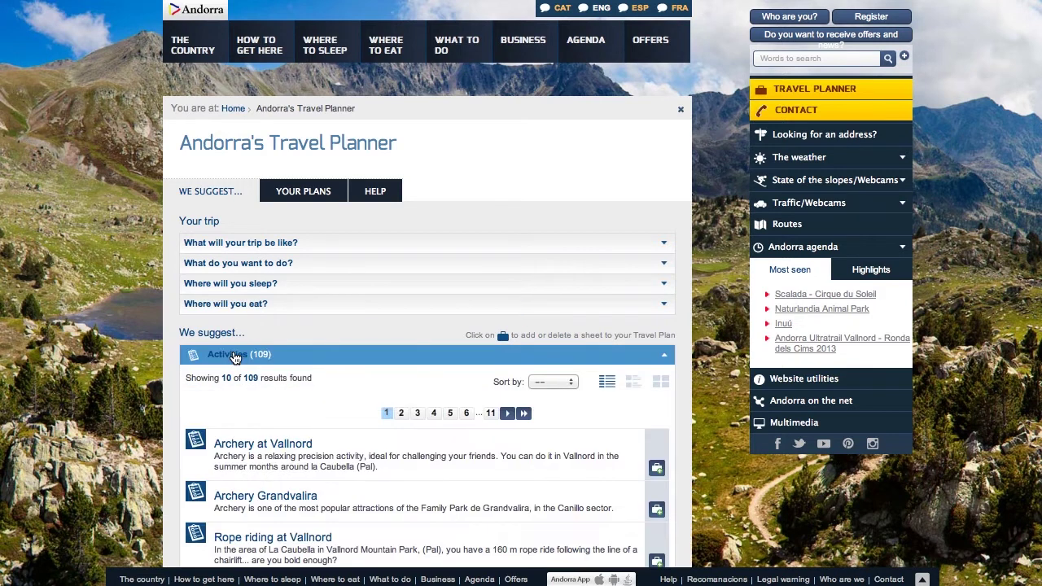
{"action": "scroll", "coordinate": [118, 365], "scroll_direction": "down", "scroll_amount": 5}
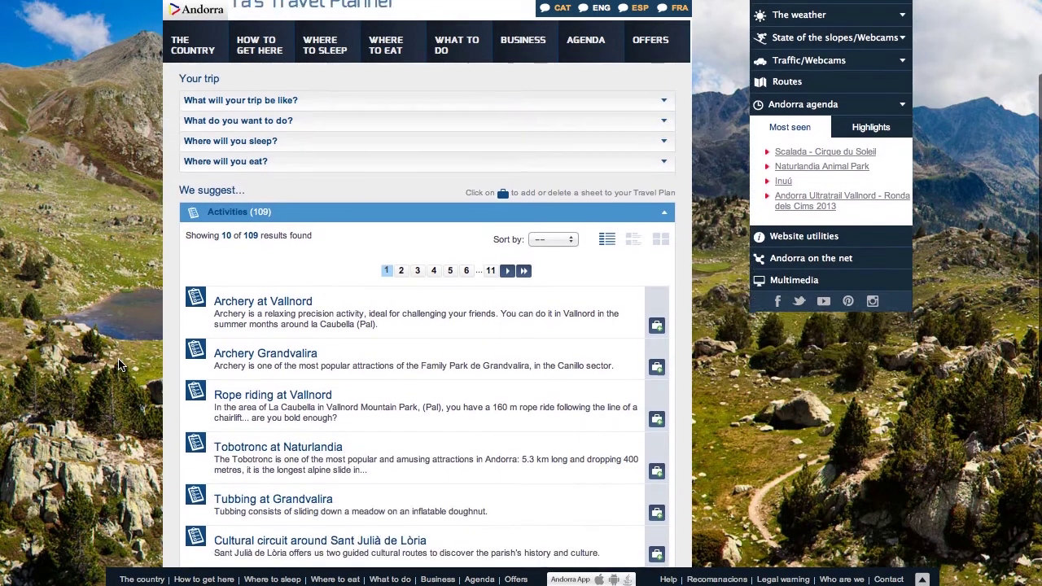
{"action": "scroll", "coordinate": [118, 365], "scroll_direction": "down", "scroll_amount": 5}
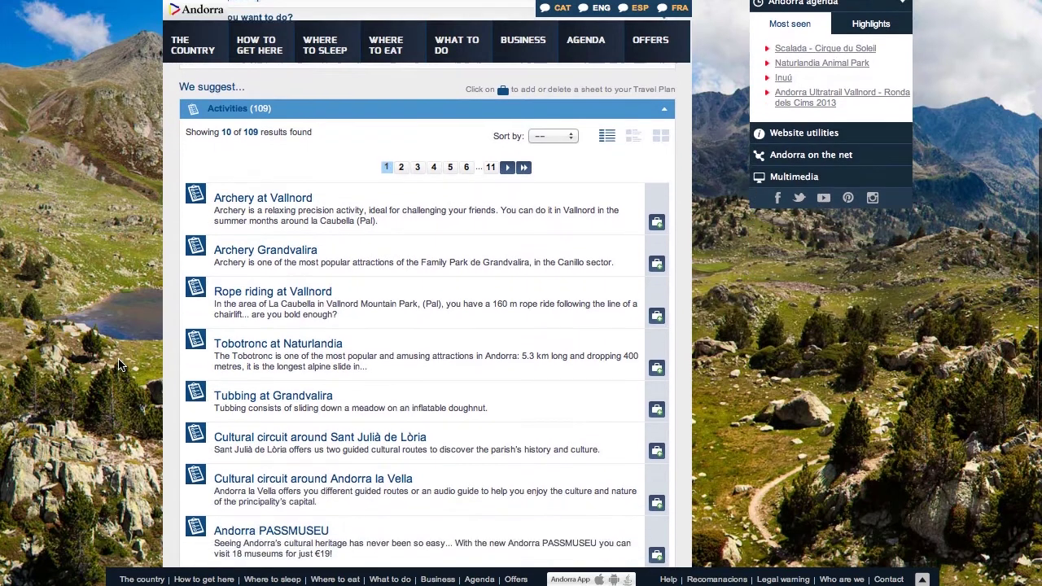
{"action": "scroll", "coordinate": [118, 365], "scroll_direction": "down", "scroll_amount": 6}
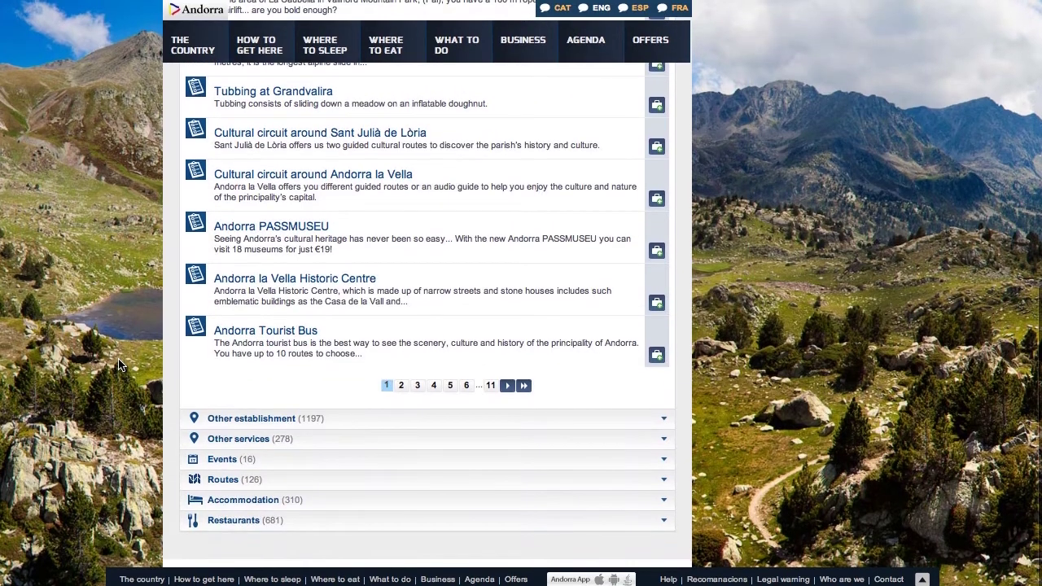
Step: Expand the 16 suggested Events and scroll through them
{"action": "left_click", "coordinate": [220, 459]}
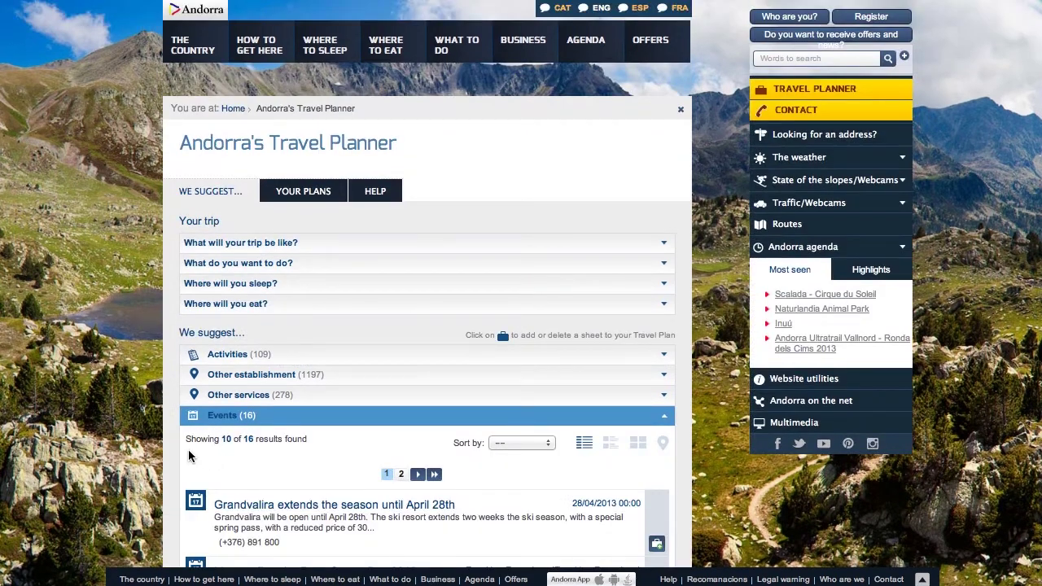
{"action": "scroll", "coordinate": [118, 452], "scroll_direction": "down", "scroll_amount": 3}
{"action": "scroll", "coordinate": [118, 452], "scroll_direction": "down", "scroll_amount": 5}
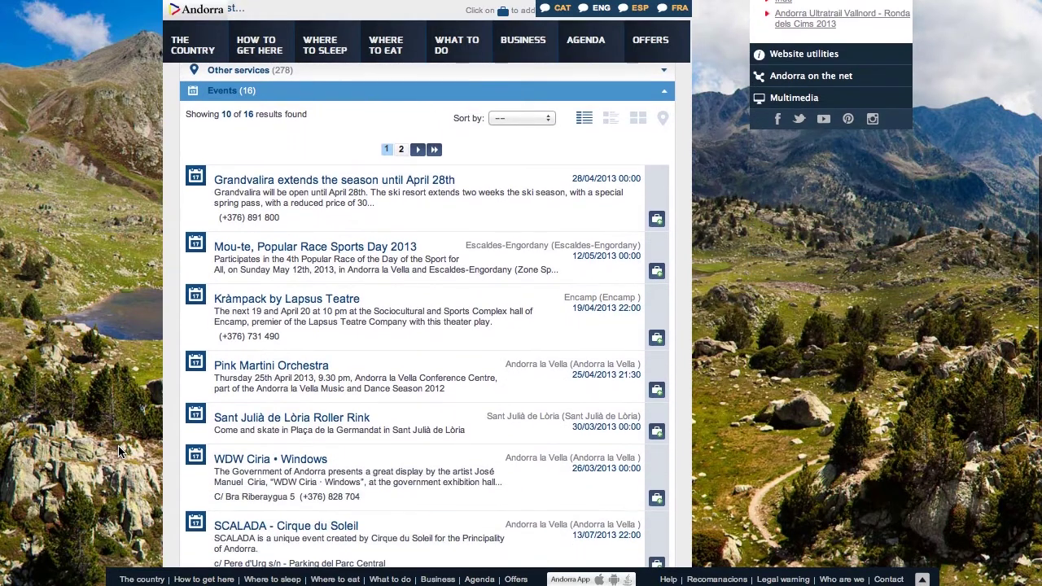
Step: Show the Events as thumbnails, grid and map, then return to the plain list
{"action": "left_click", "coordinate": [611, 119]}
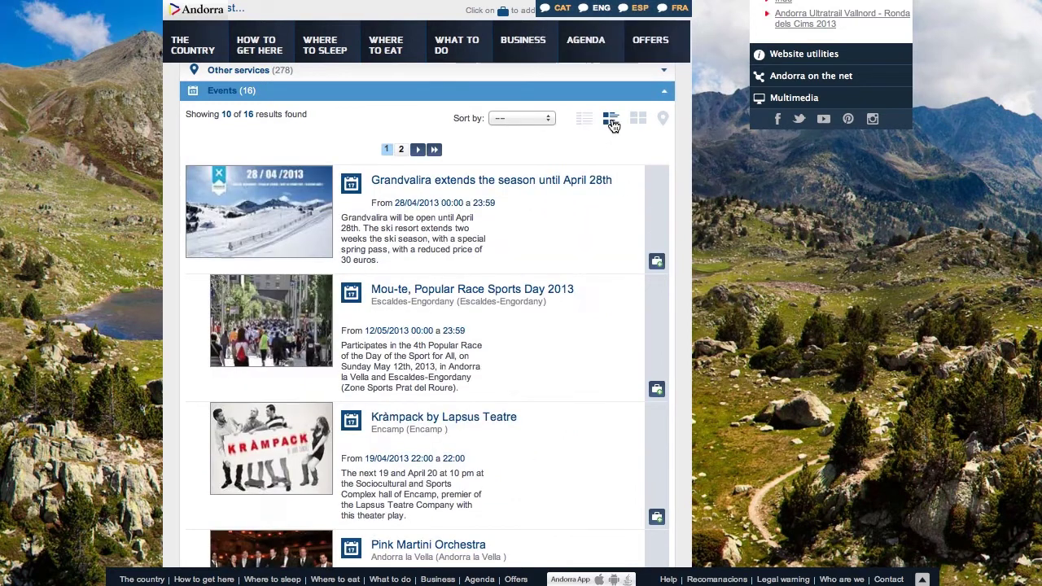
{"action": "left_click", "coordinate": [638, 120]}
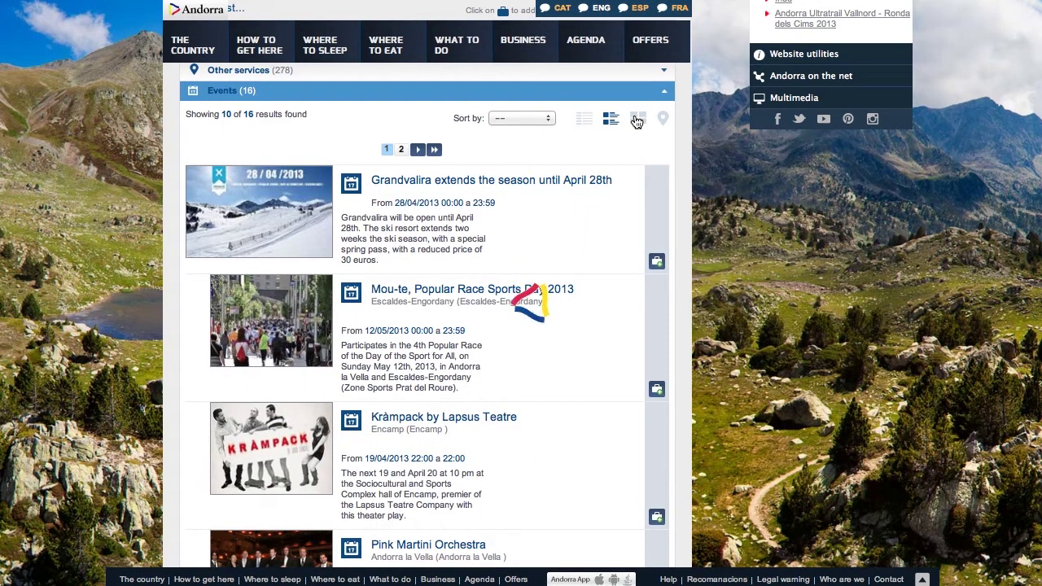
{"action": "left_click", "coordinate": [661, 120]}
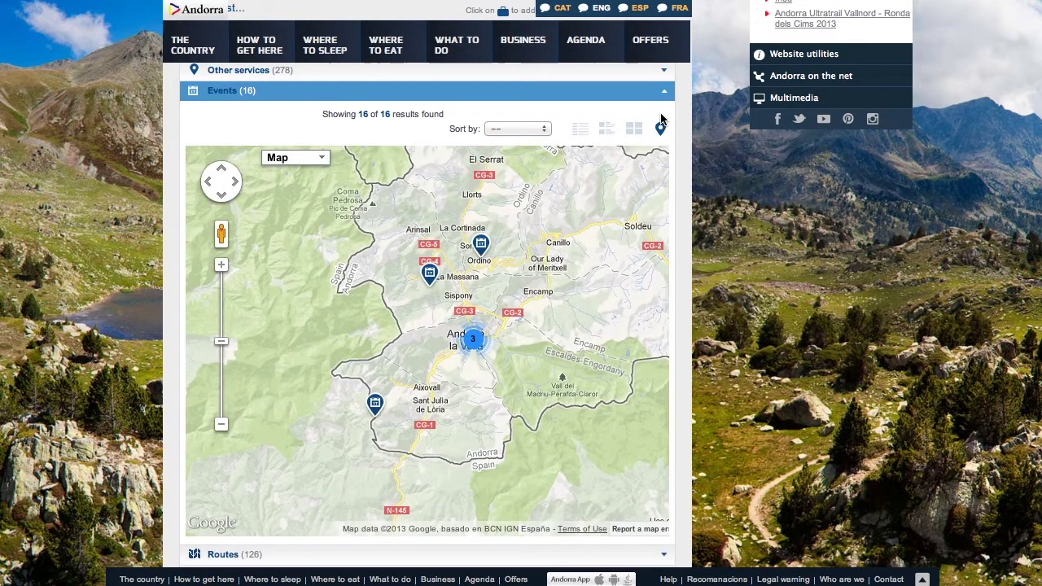
{"action": "left_click", "coordinate": [580, 129]}
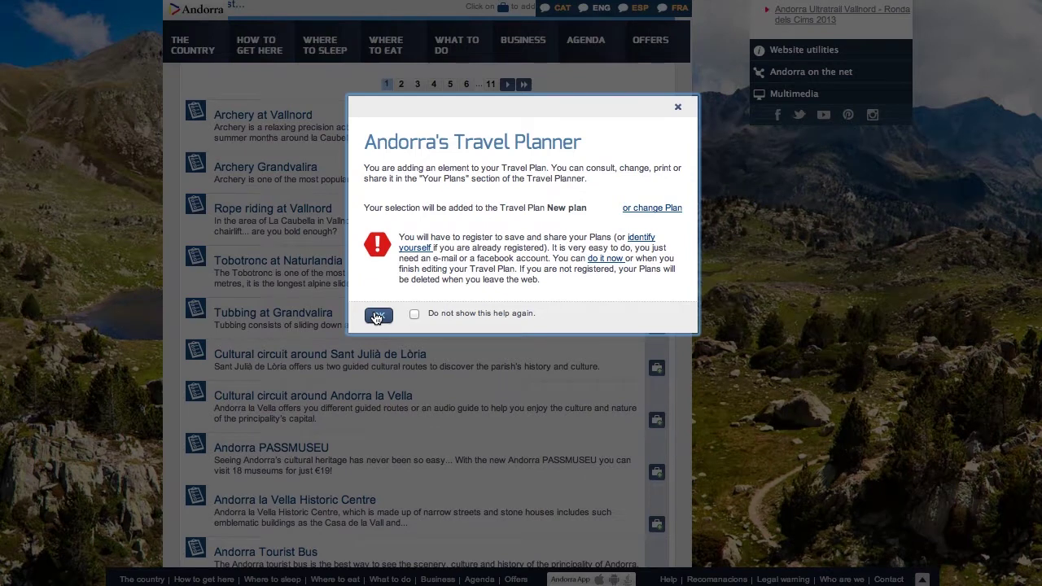
Step: Confirm adding the activity to New plan and return to the 109 Activities suggestions
{"action": "left_click", "coordinate": [378, 316]}
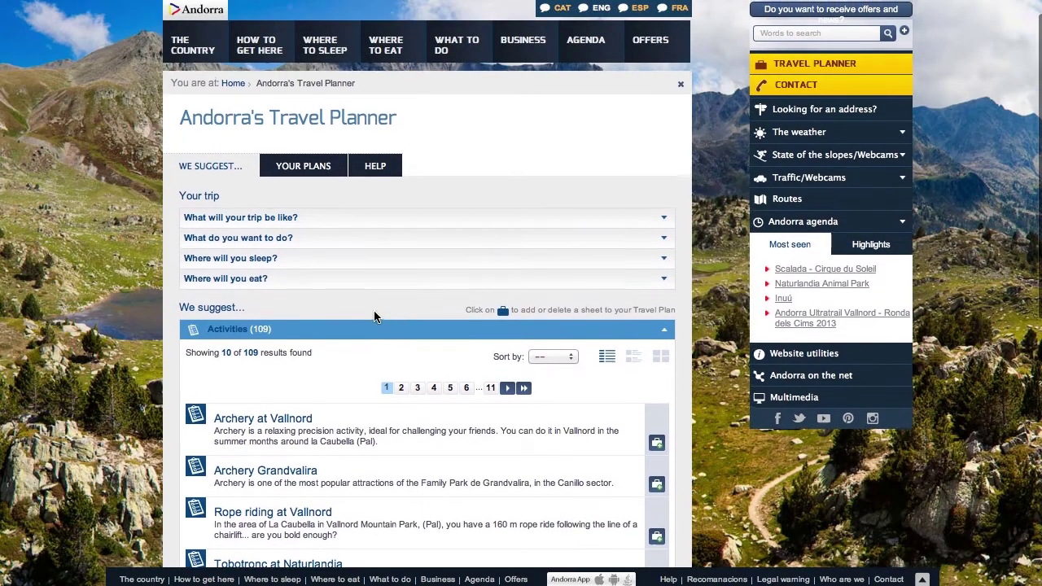
{"action": "left_click", "coordinate": [320, 216]}
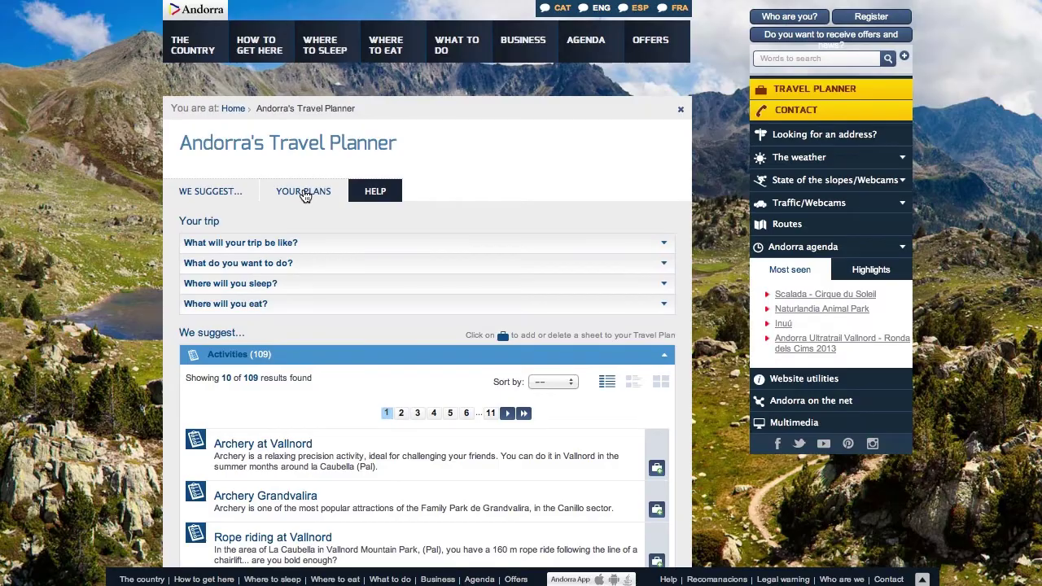
Step: Show New plan's 2 activities and 3 events in Your Plans, then open the account login
{"action": "left_click", "coordinate": [304, 192]}
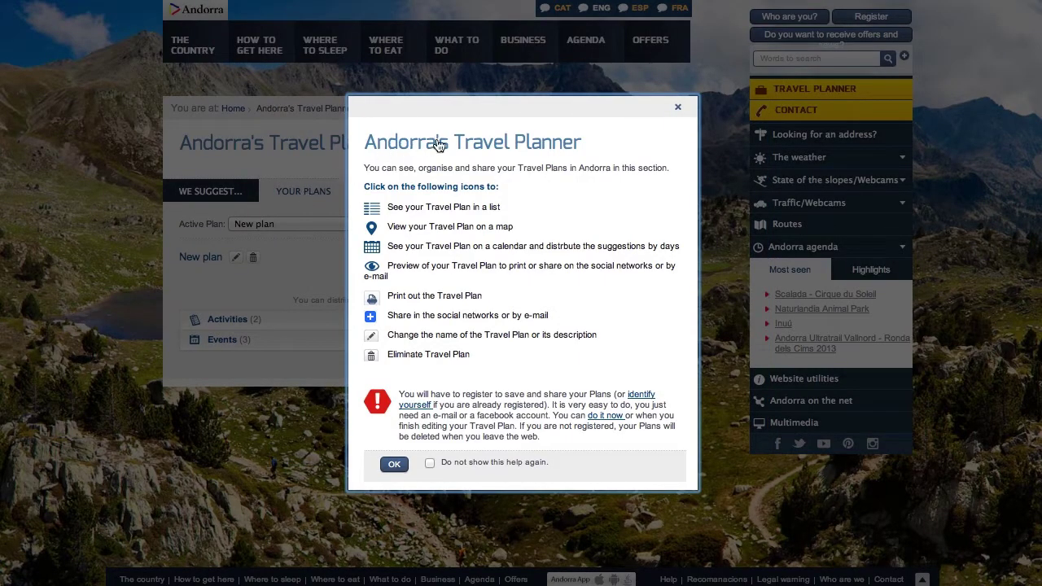
{"action": "left_click", "coordinate": [678, 107]}
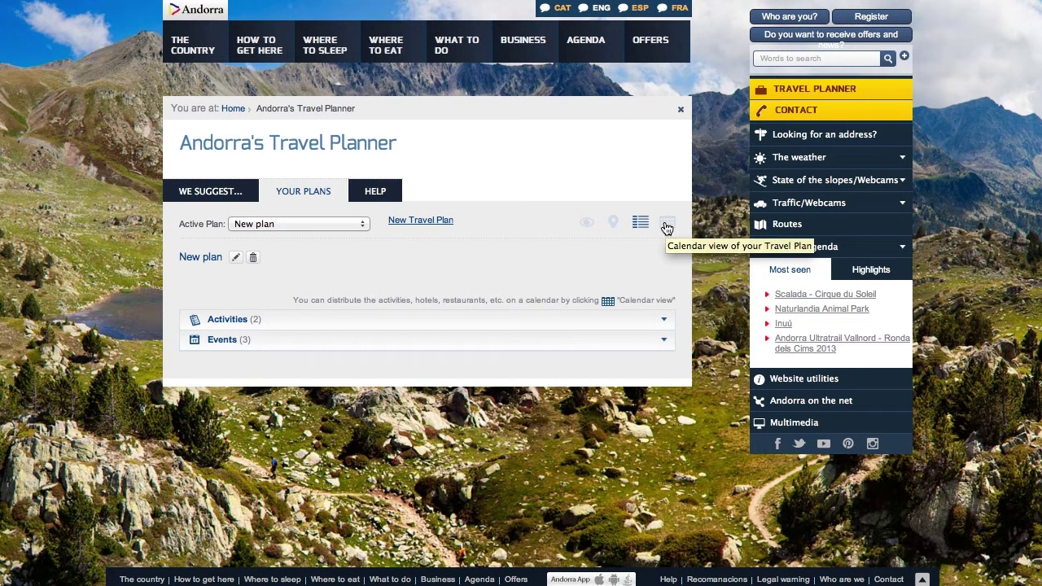
{"action": "left_click", "coordinate": [781, 22]}
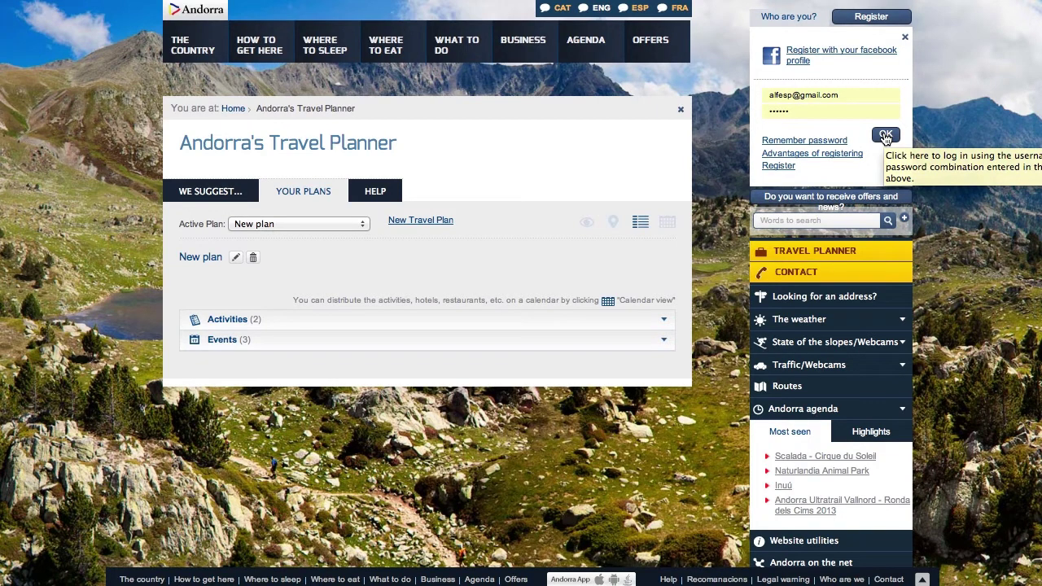
Step: Log in with the entered credentials and continue with the saved New Plan
{"action": "left_click", "coordinate": [886, 135]}
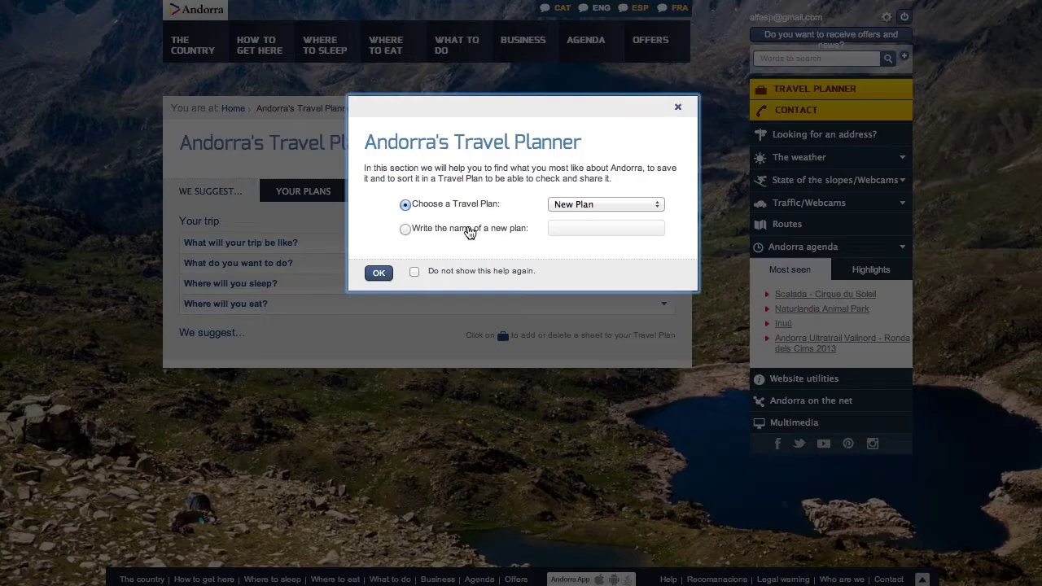
{"action": "left_click", "coordinate": [379, 273]}
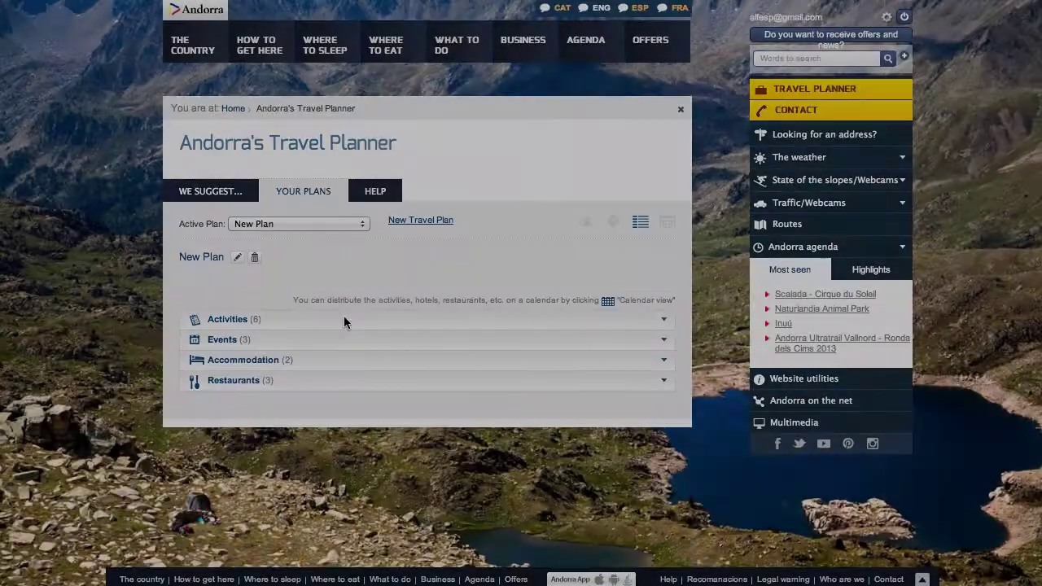
Step: Keep New Plan active and save 'Holidays with kids' as its description
{"action": "left_click", "coordinate": [353, 224]}
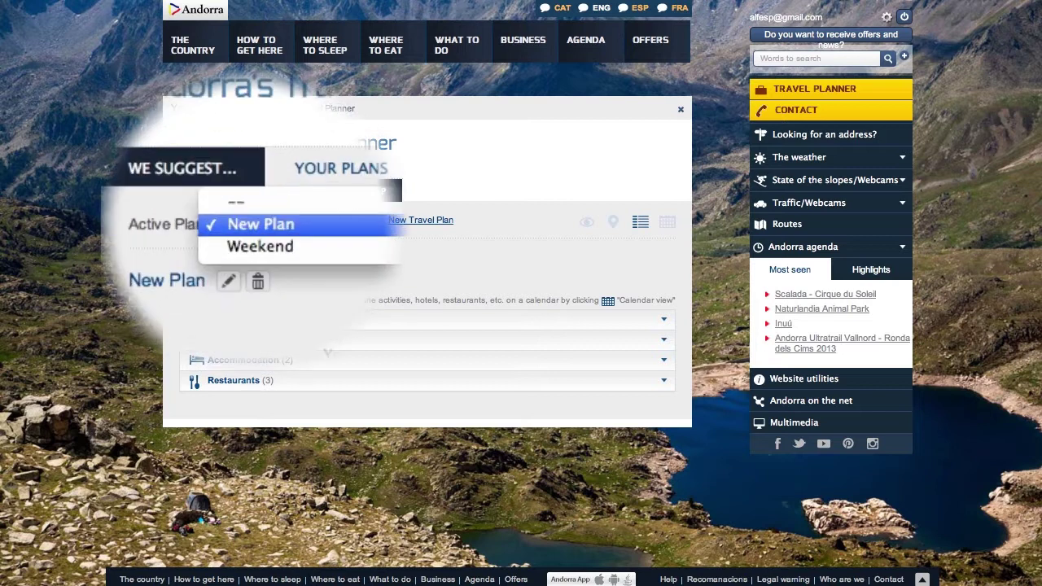
{"action": "key", "text": "Return"}
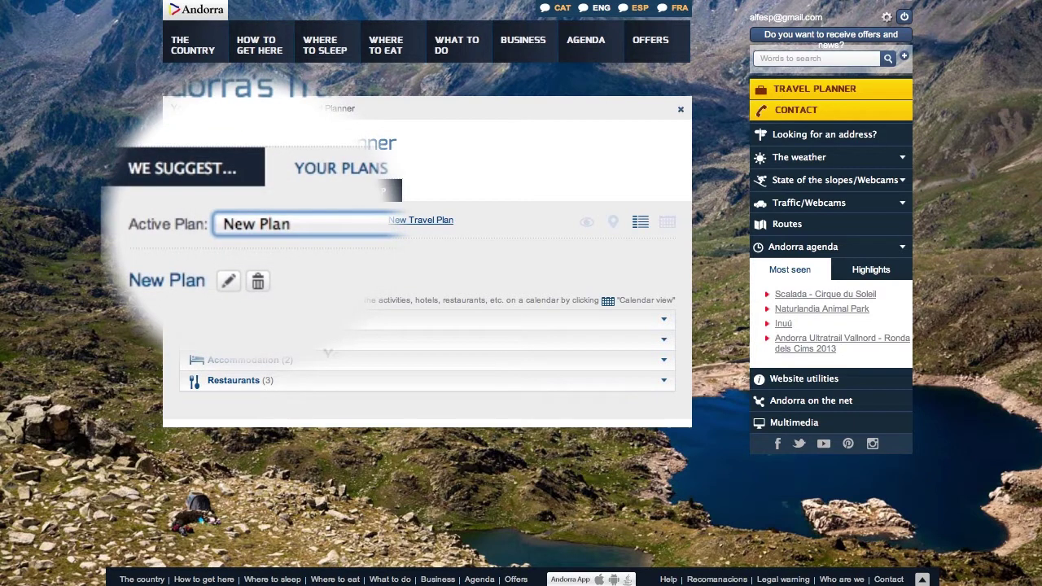
{"action": "left_click", "coordinate": [237, 261]}
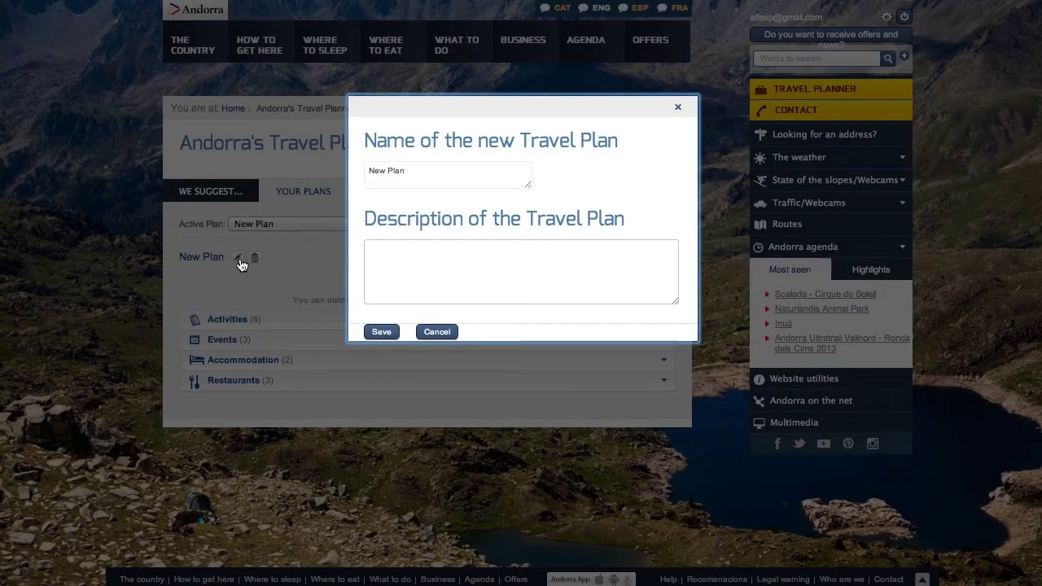
{"action": "left_click", "coordinate": [380, 261]}
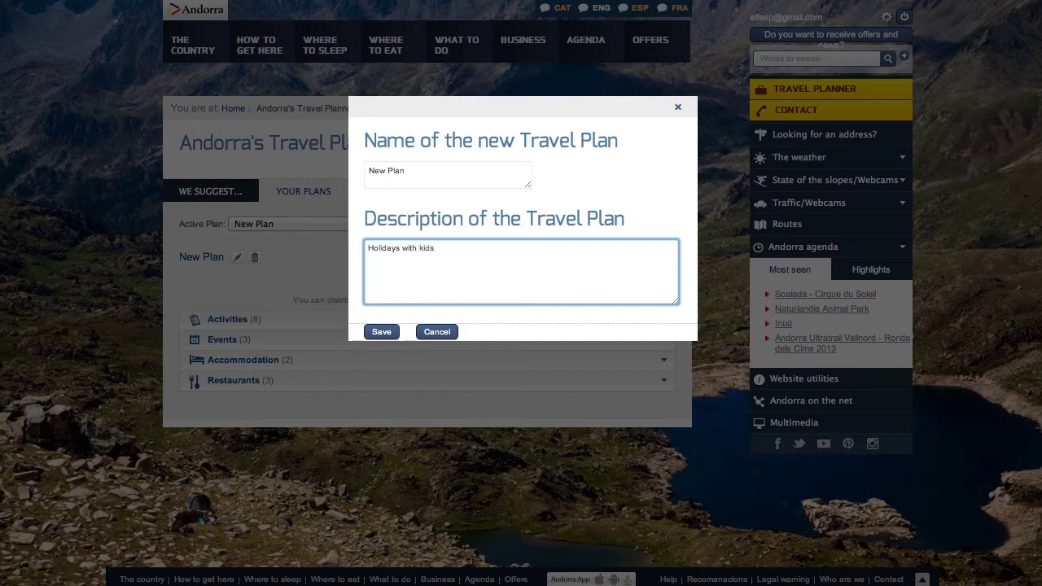
{"action": "left_click", "coordinate": [382, 331]}
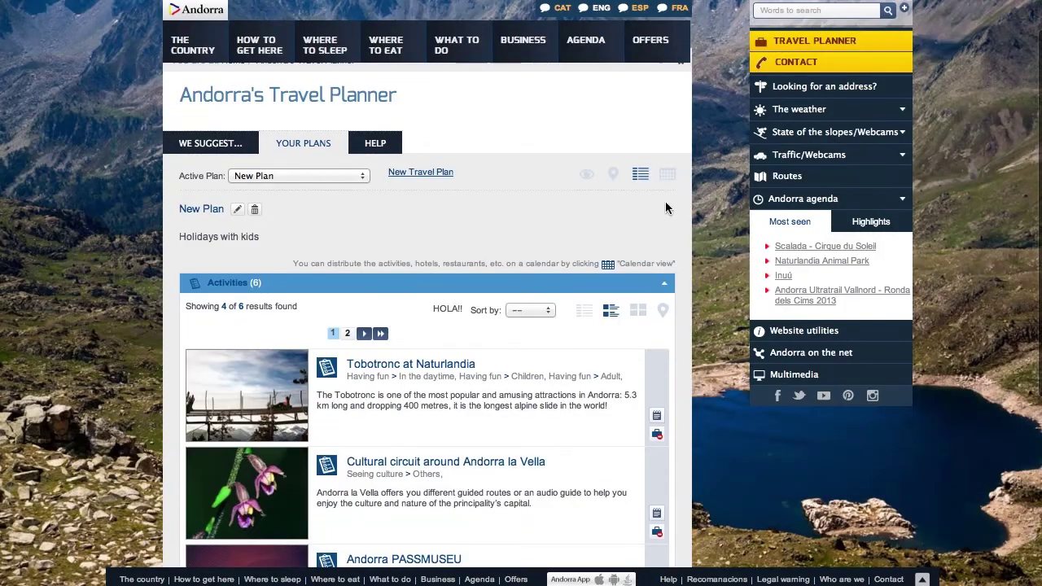
Step: In Calendar view, schedule Tobotronc, the Cultural circuit and Hotel Ahotels Piolets on Day 1
{"action": "left_click", "coordinate": [674, 175]}
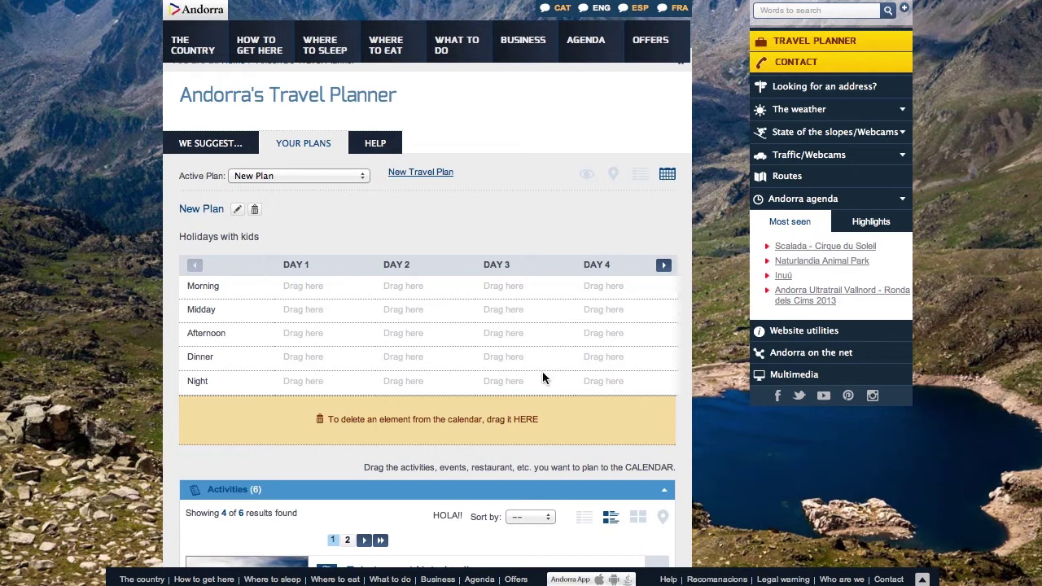
{"action": "scroll", "coordinate": [543, 384], "scroll_direction": "down", "scroll_amount": 1}
{"action": "scroll", "coordinate": [544, 389], "scroll_direction": "down", "scroll_amount": 2}
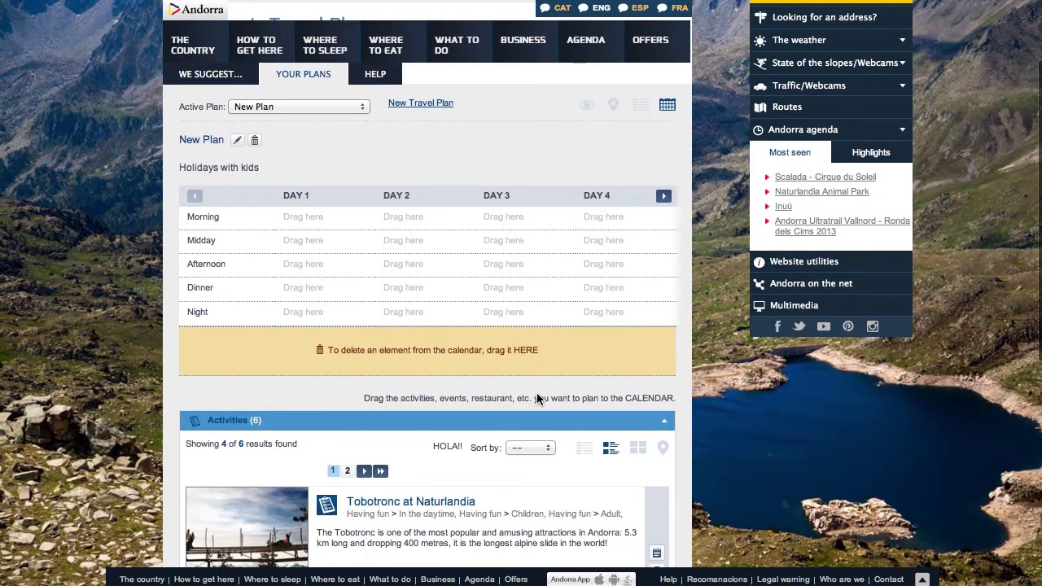
{"action": "left_click_drag", "start_coordinate": [325, 508], "coordinate": [299, 217]}
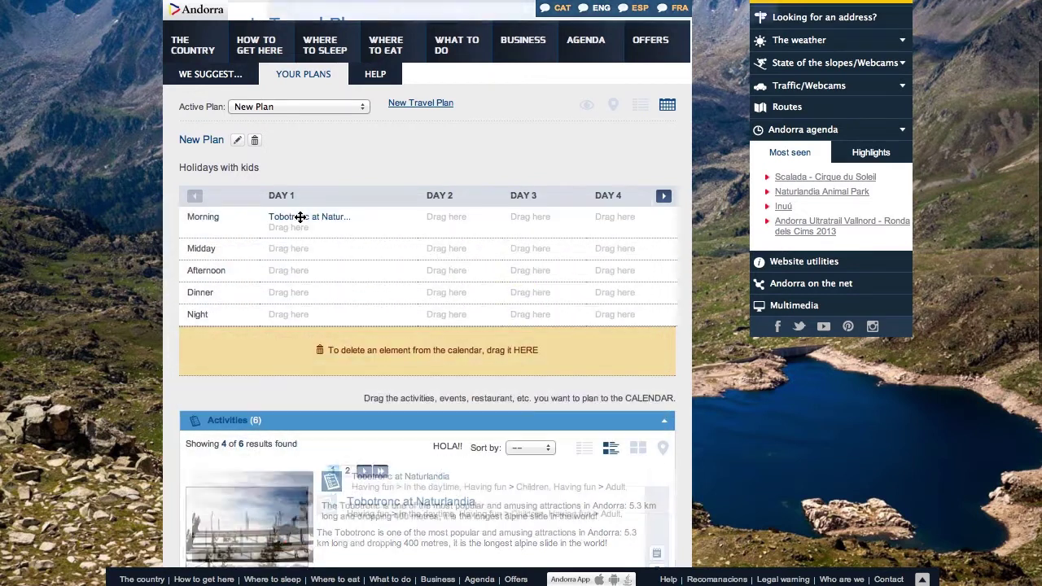
{"action": "scroll", "coordinate": [471, 447], "scroll_direction": "down", "scroll_amount": 4}
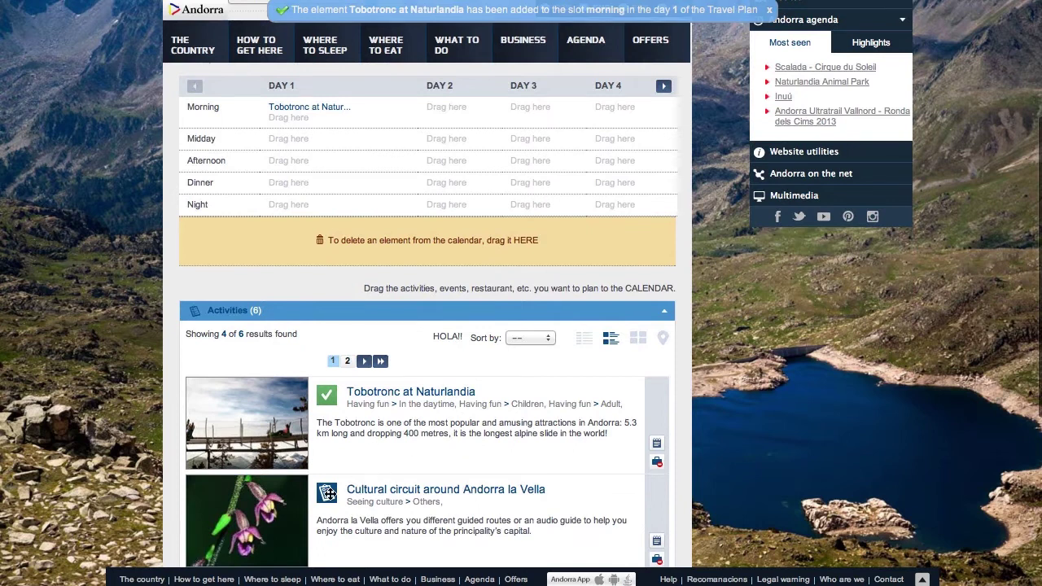
{"action": "left_click_drag", "start_coordinate": [327, 493], "coordinate": [295, 160]}
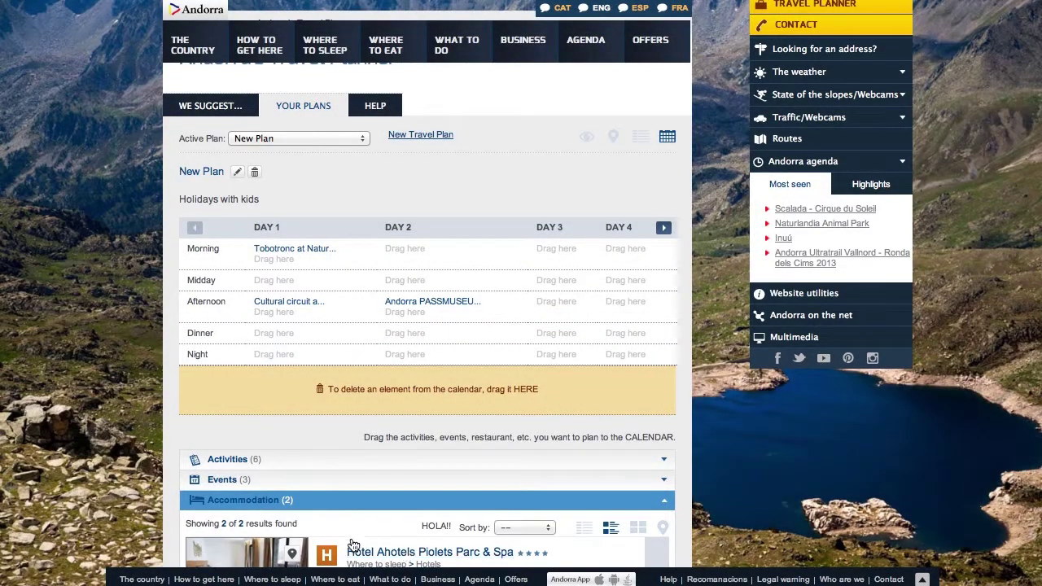
{"action": "left_click_drag", "start_coordinate": [352, 544], "coordinate": [417, 386]}
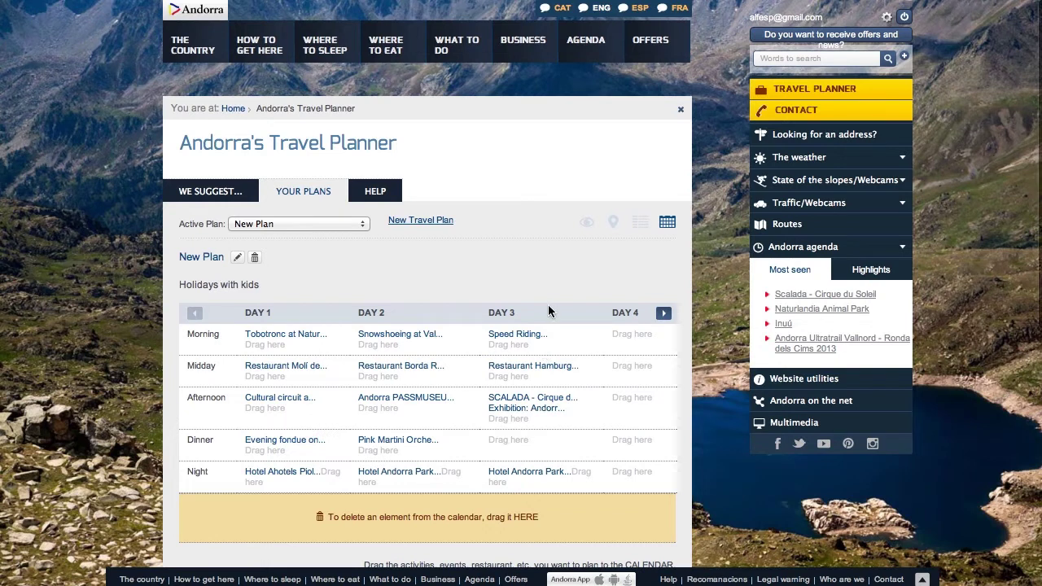
{"action": "left_click", "coordinate": [583, 224]}
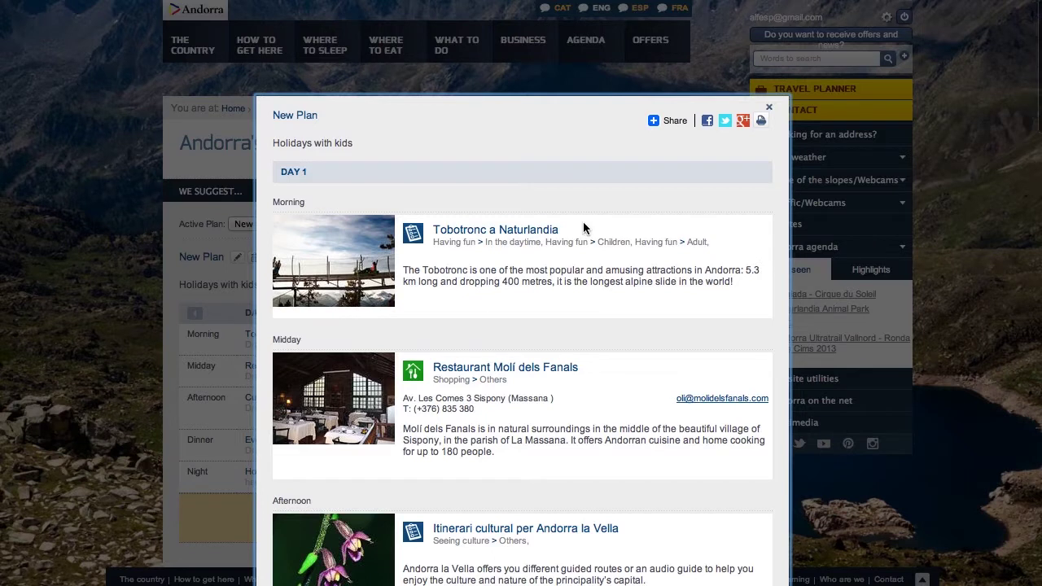
{"action": "scroll", "coordinate": [583, 221], "scroll_direction": "down", "scroll_amount": 3}
{"action": "scroll", "coordinate": [583, 226], "scroll_direction": "down", "scroll_amount": 6}
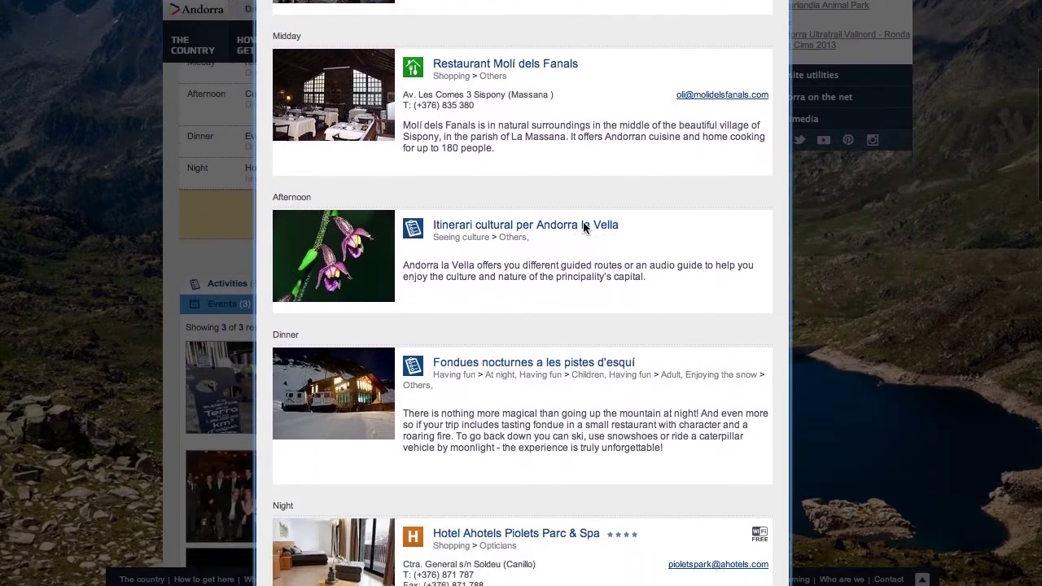
{"action": "scroll", "coordinate": [583, 223], "scroll_direction": "down", "scroll_amount": 6}
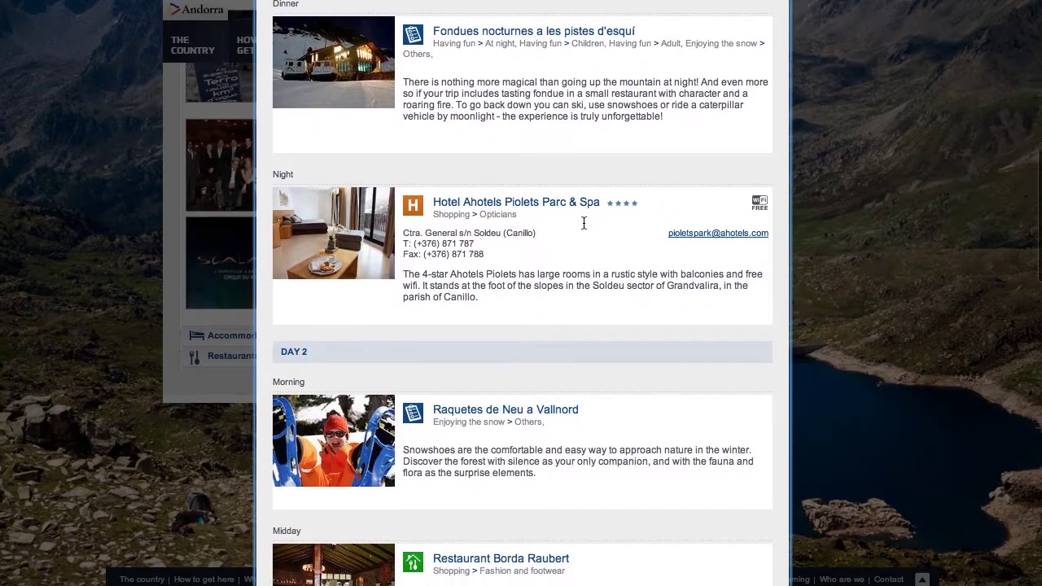
{"action": "scroll", "coordinate": [582, 222], "scroll_direction": "down", "scroll_amount": 4}
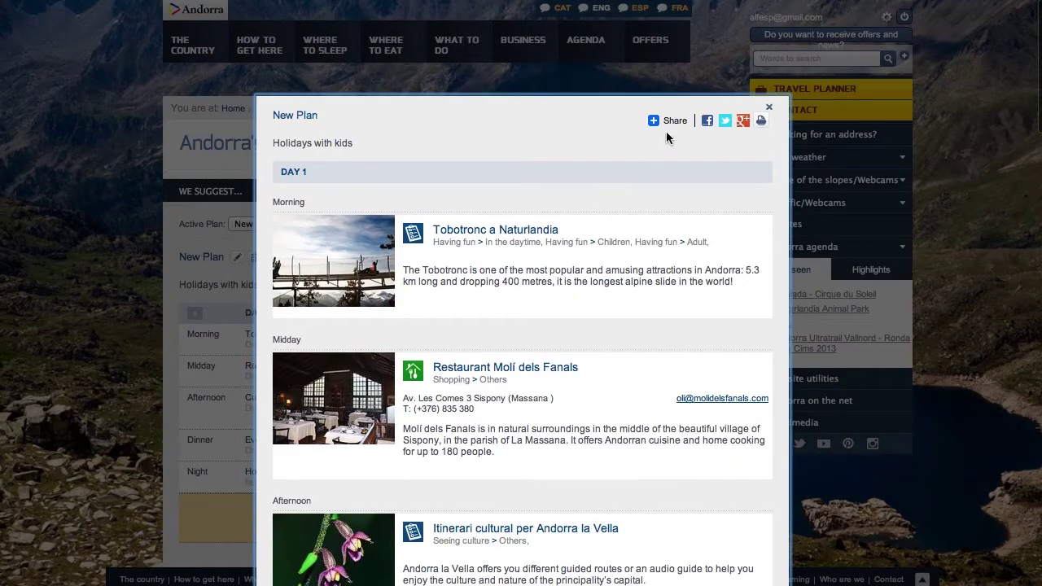
{"action": "mouse_move", "coordinate": [668, 124]}
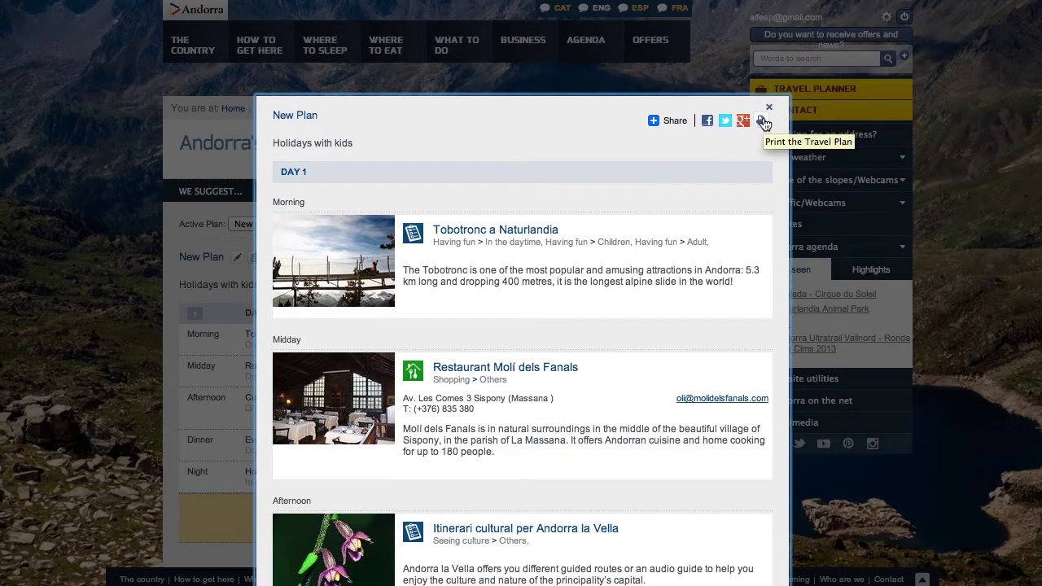
{"action": "left_click", "coordinate": [769, 109]}
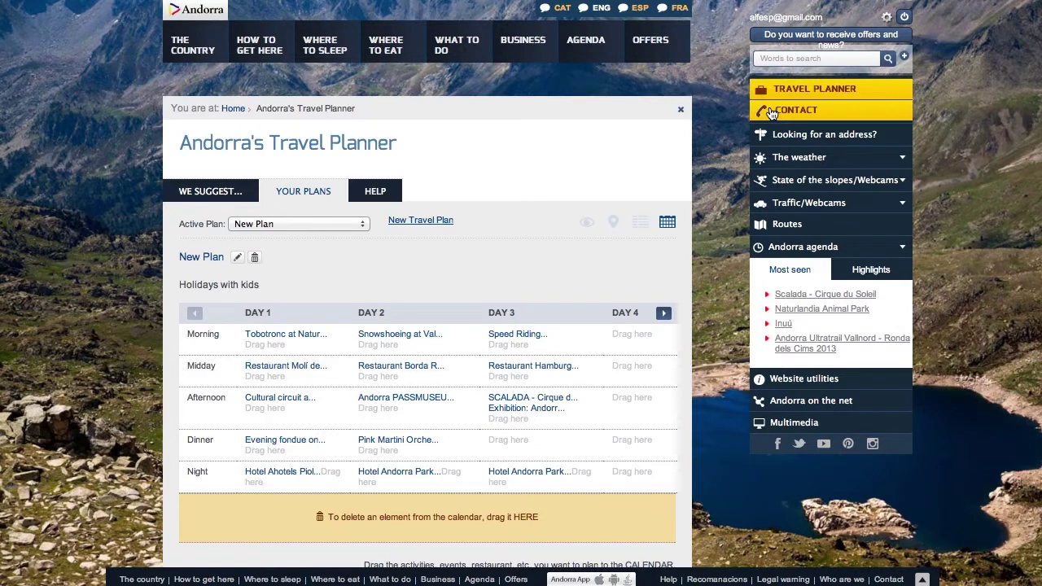